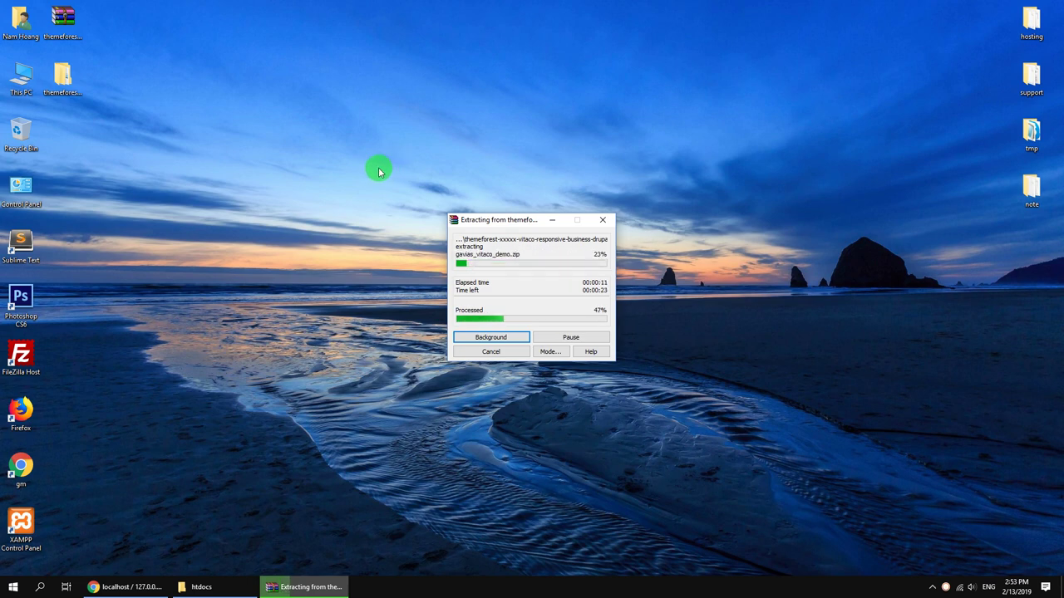
# Step: Open the extracted Vitaco theme's fresh-installation folder, then switch to the phpMyAdmin browser window
pyautogui.click(83, 98)
pyautogui.doubleClick(91, 114)
pyautogui.click(516, 231)
pyautogui.click(516, 239)
pyautogui.click(511, 251)
pyautogui.click(512, 262)
pyautogui.click(513, 274)
pyautogui.click(512, 286)
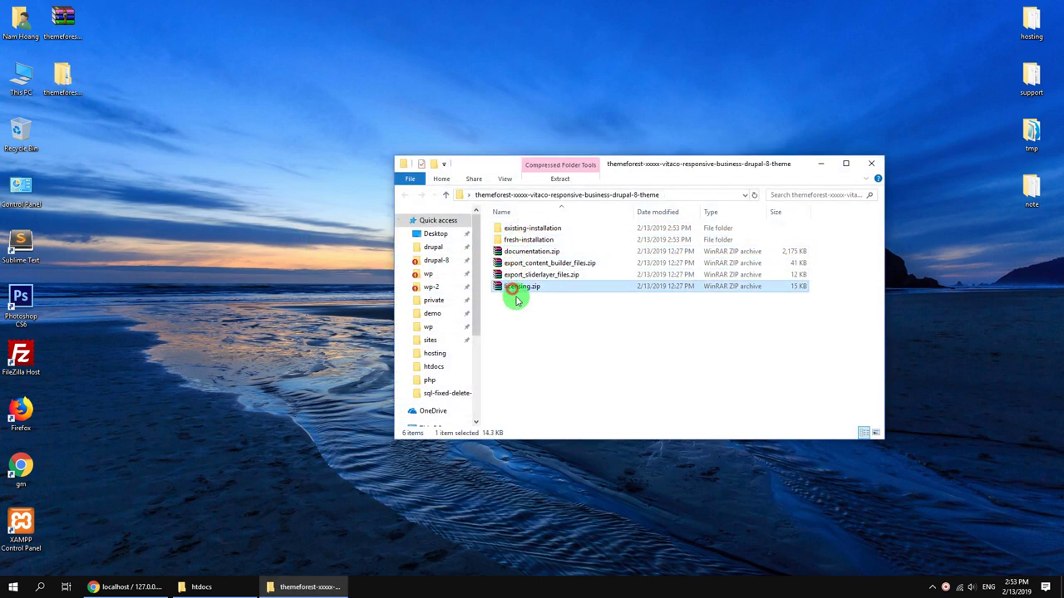
pyautogui.click(532, 241)
pyautogui.doubleClick(535, 240)
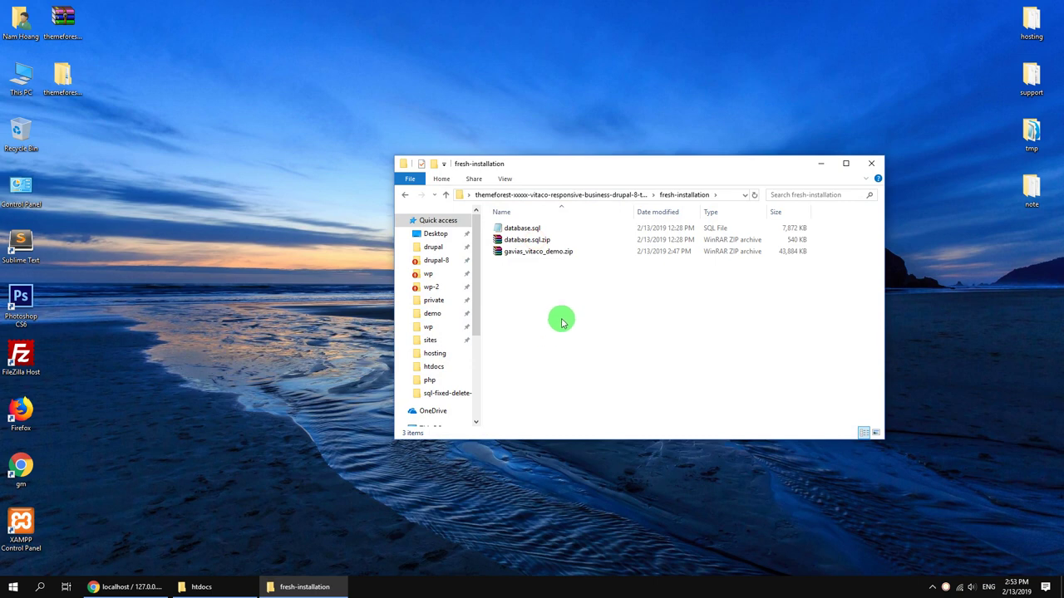
pyautogui.click(124, 587)
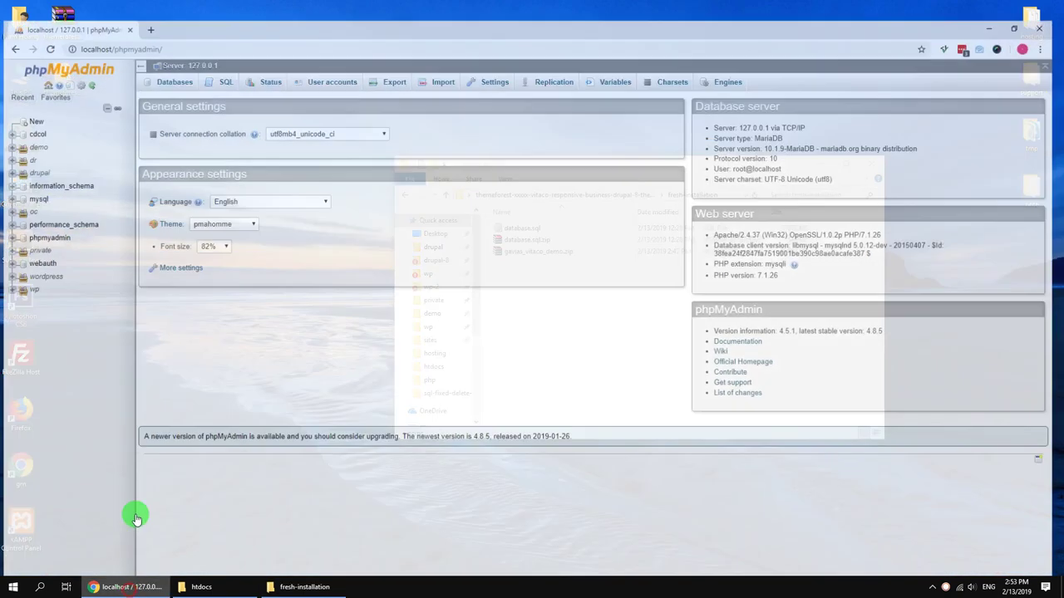
# Step: Create a database named vitaco from the Databases list and go to its Import page
pyautogui.click(82, 50)
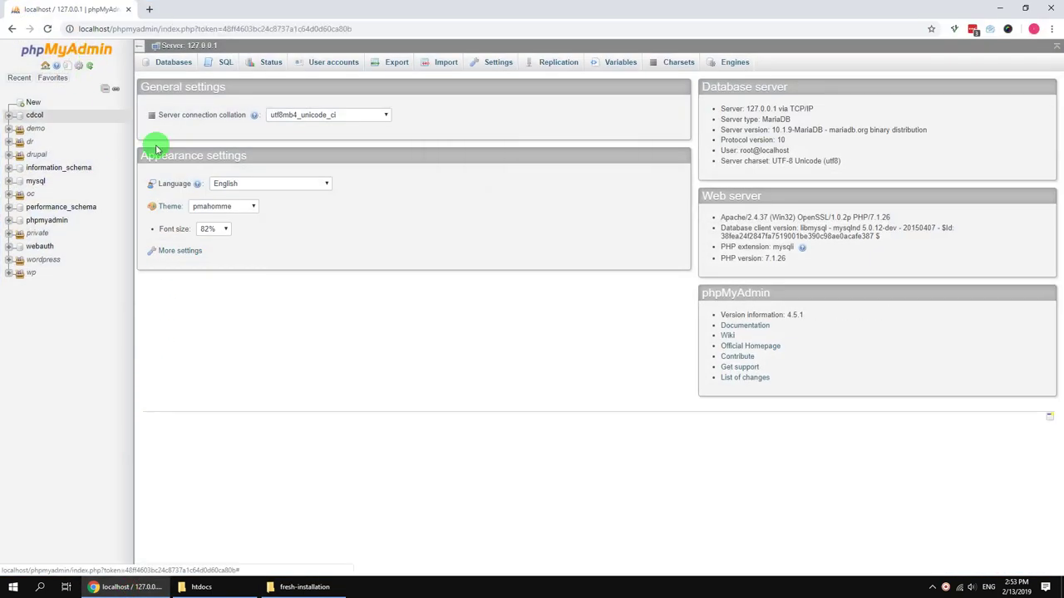
pyautogui.click(173, 63)
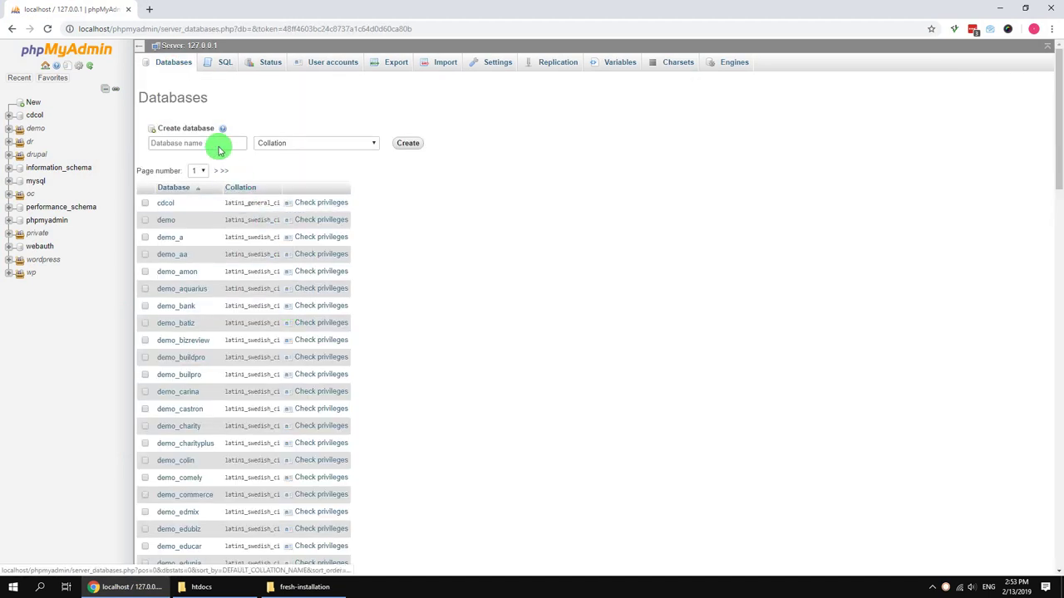
pyautogui.click(216, 142)
pyautogui.write('vita')
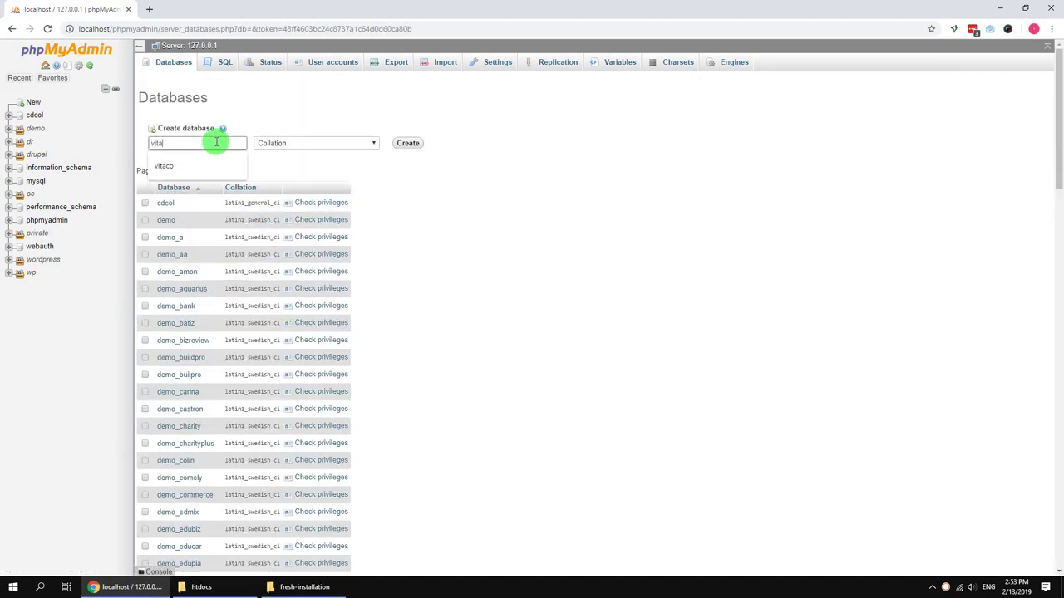
pyautogui.write('co')
pyautogui.click(407, 145)
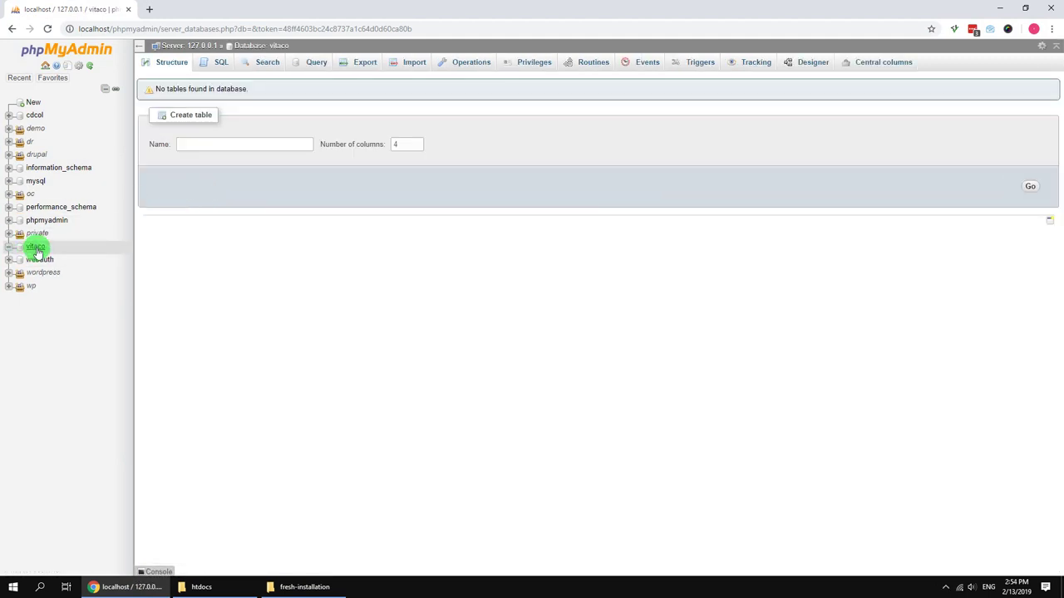
pyautogui.click(410, 65)
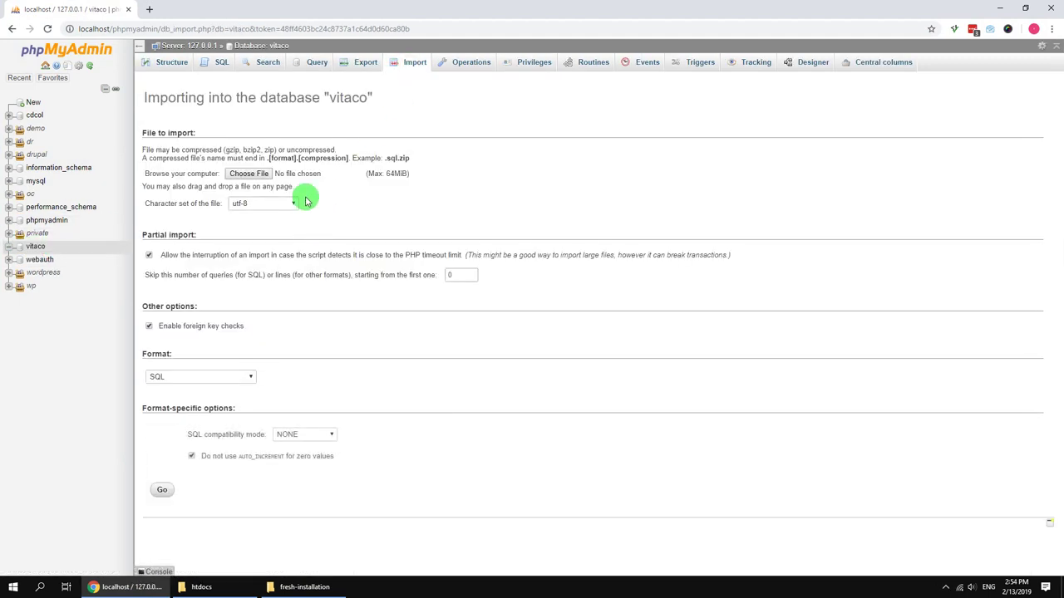
# Step: Choose database.sql.zip from Desktop > theme folder > fresh-installation and import it into vitaco
pyautogui.click(265, 177)
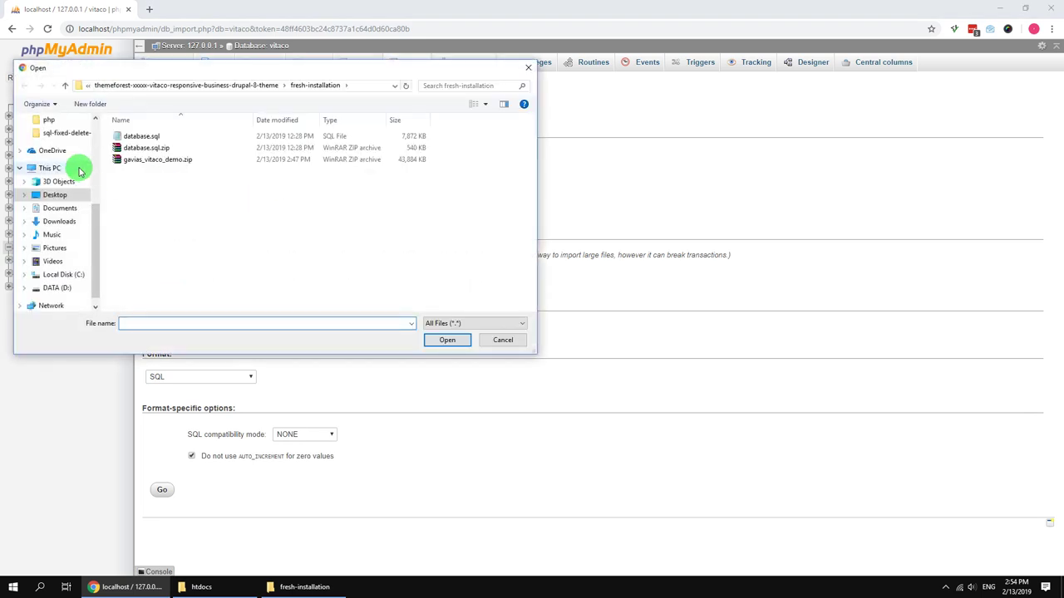
pyautogui.scroll(1, 66, 191)
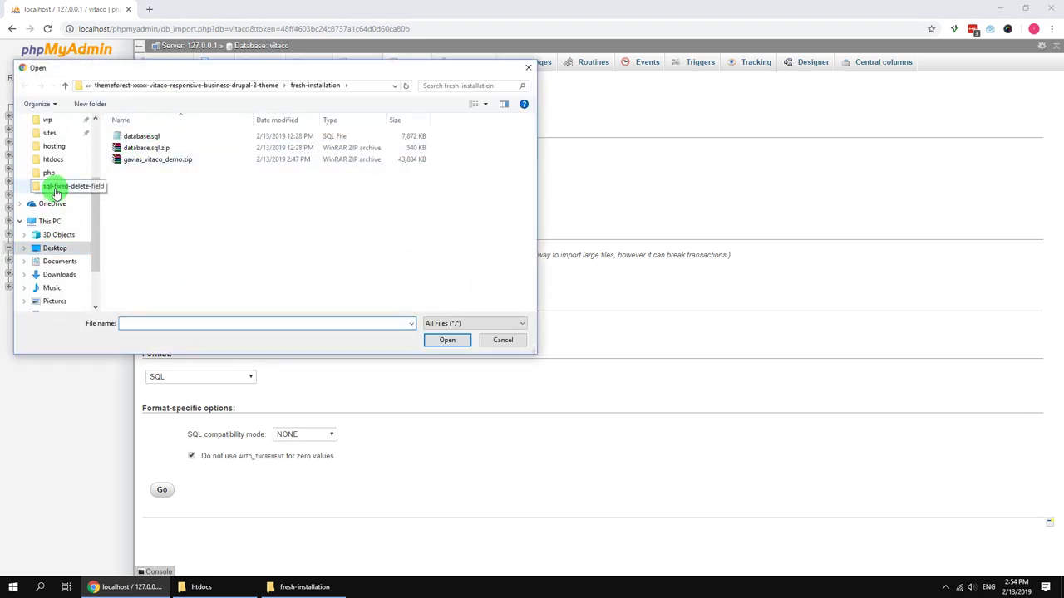
pyautogui.click(54, 247)
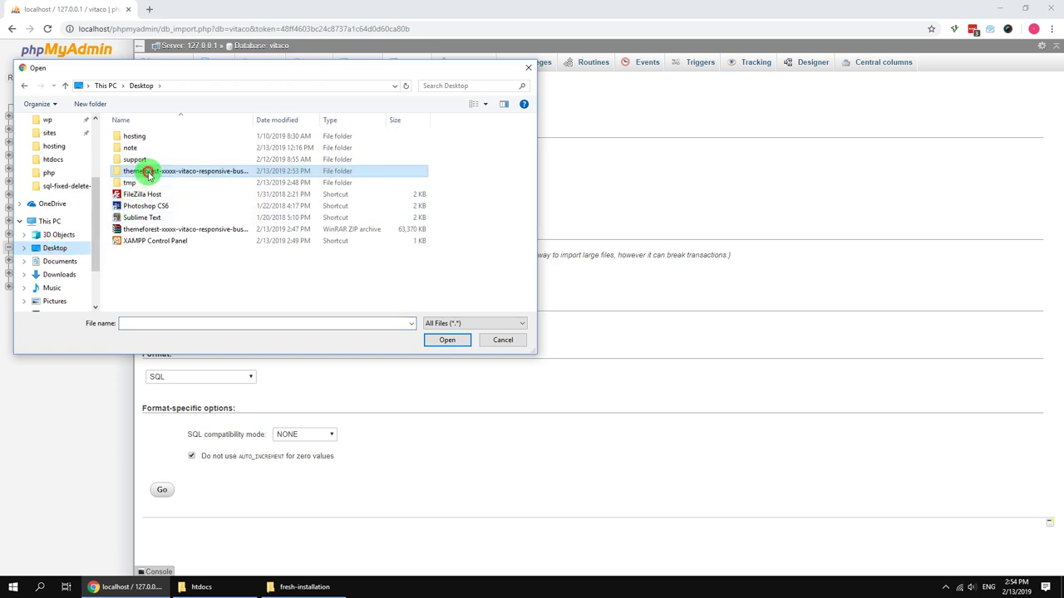
pyautogui.doubleClick(145, 172)
pyautogui.click(155, 148)
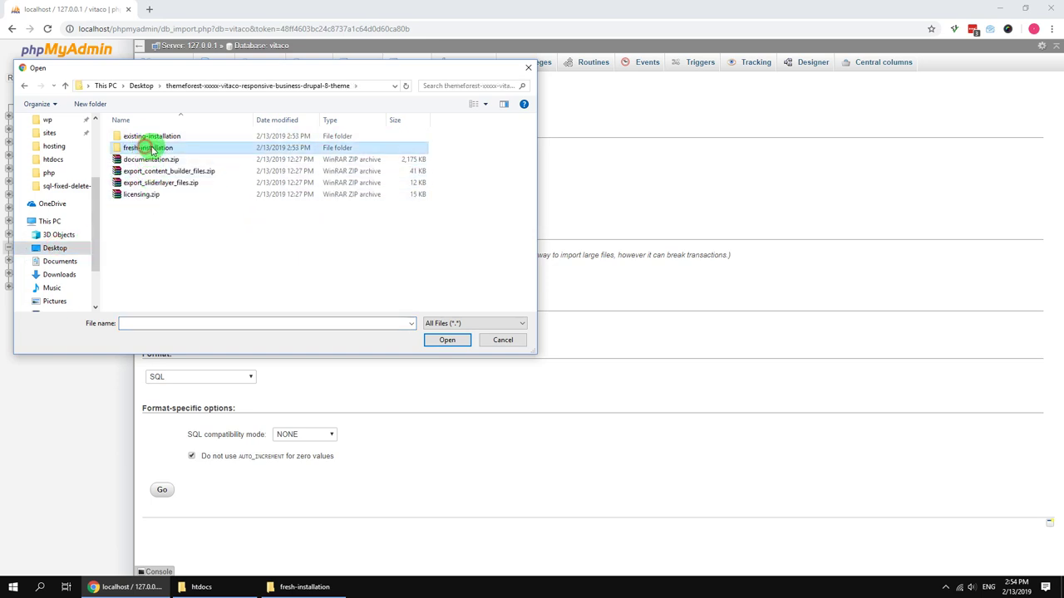
pyautogui.doubleClick(158, 148)
pyautogui.click(155, 149)
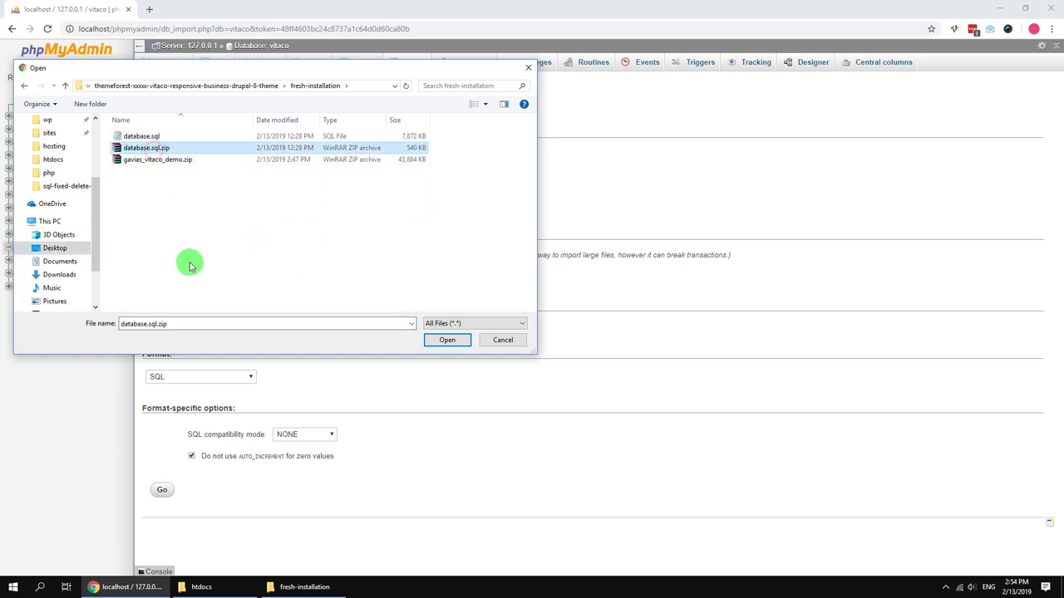
pyautogui.click(439, 340)
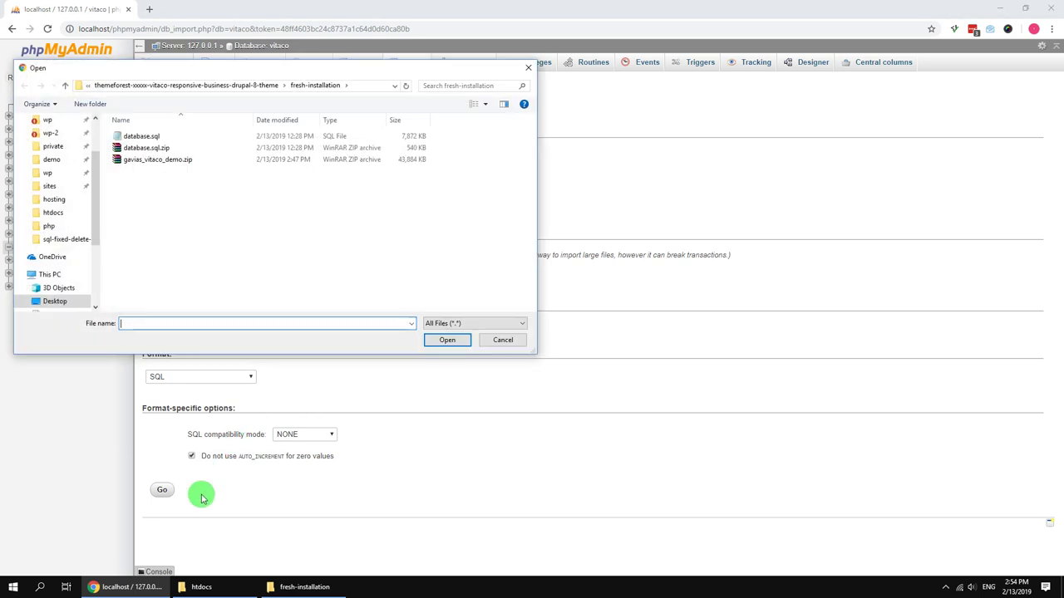
pyautogui.doubleClick(149, 148)
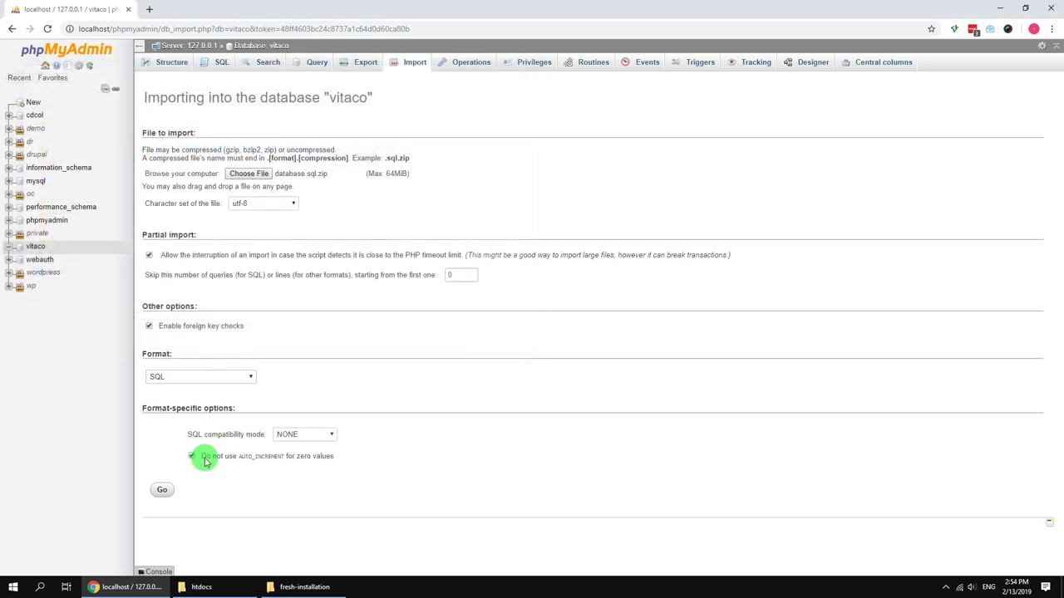
pyautogui.click(165, 490)
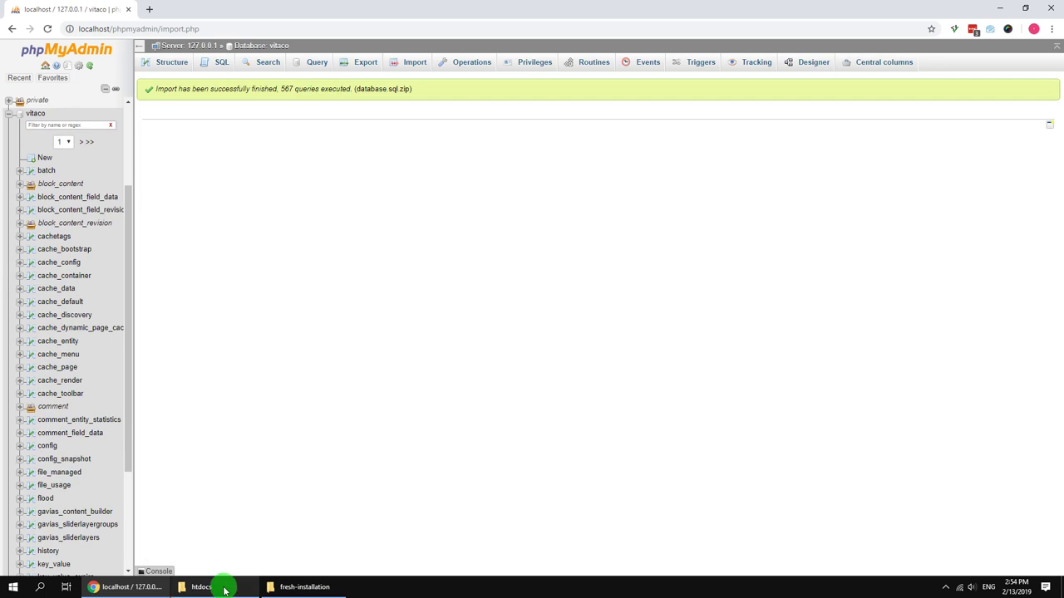
# Step: Wait for the 567-query import to finish, then return to the fresh-installation folder
pyautogui.click(297, 586)
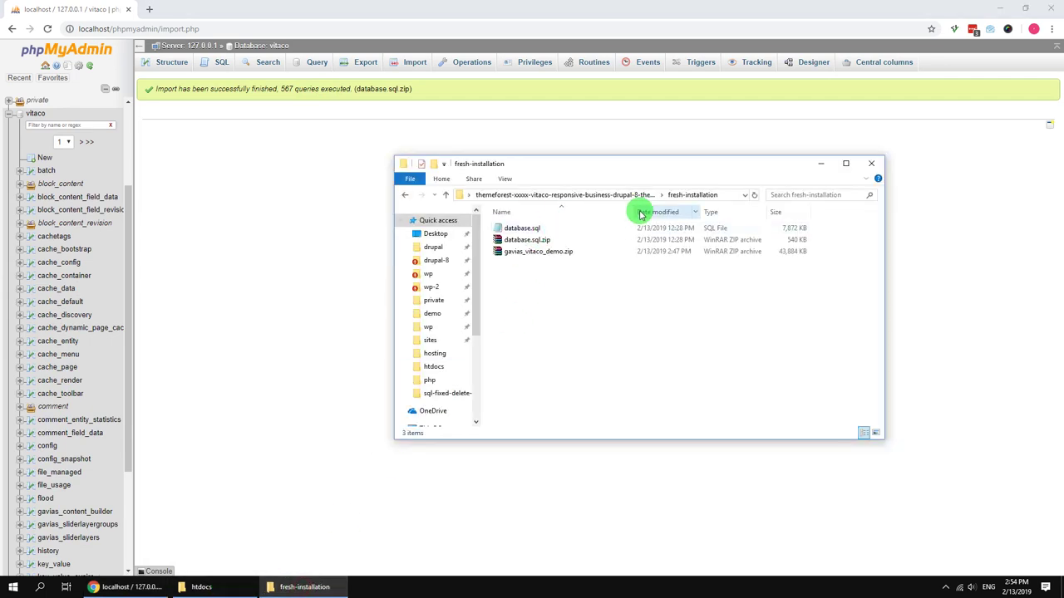
# Step: Create a new folder named vitaco inside xampp's htdocs
pyautogui.click(549, 251)
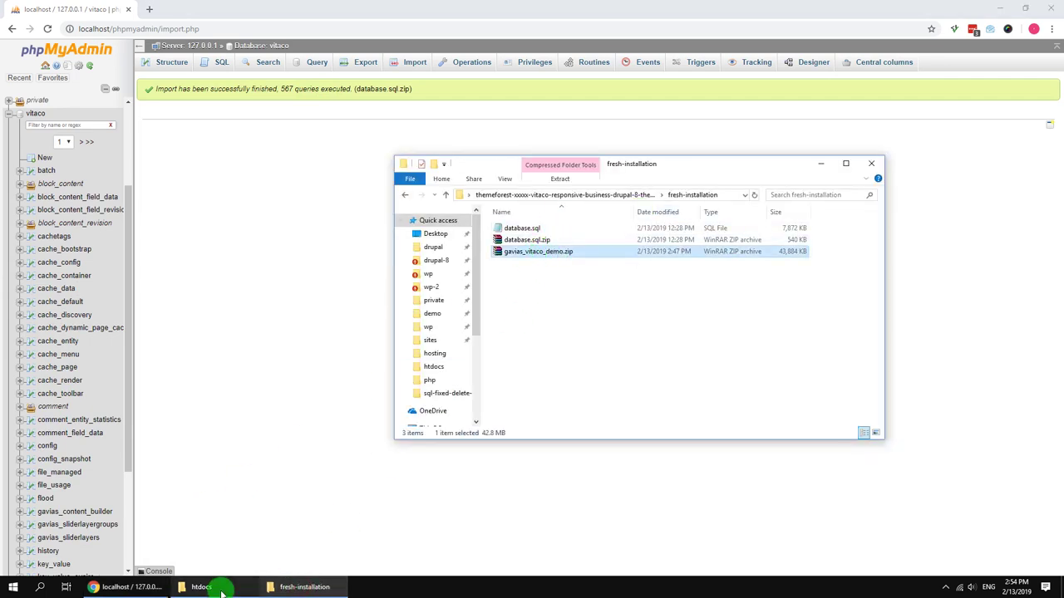
pyautogui.click(221, 586)
pyautogui.click(579, 181)
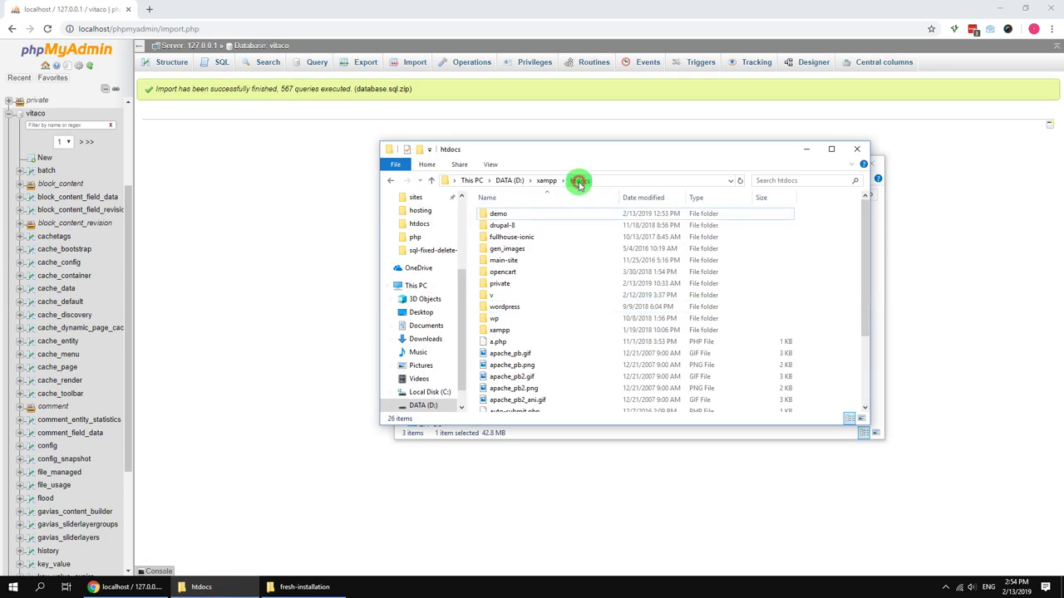
pyautogui.rightClick(826, 261)
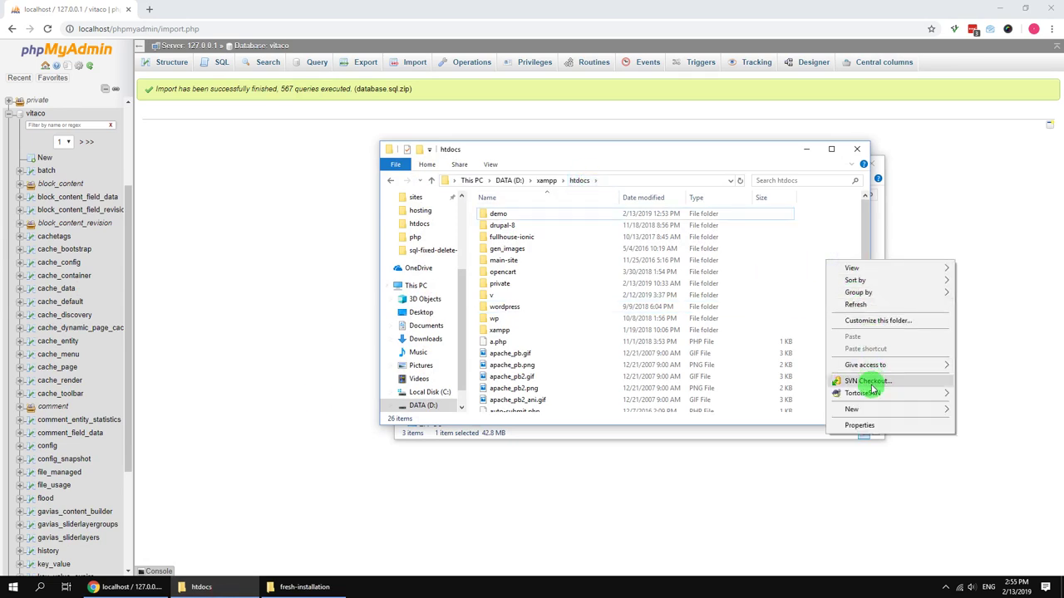
pyautogui.moveTo(869, 408)
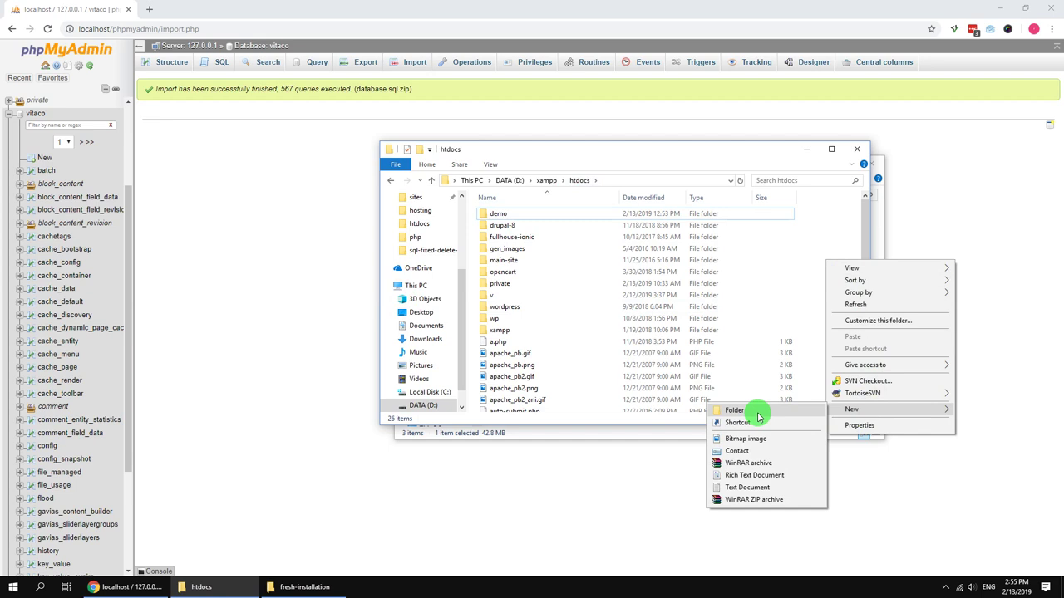
pyautogui.click(756, 413)
pyautogui.write('vitaco')
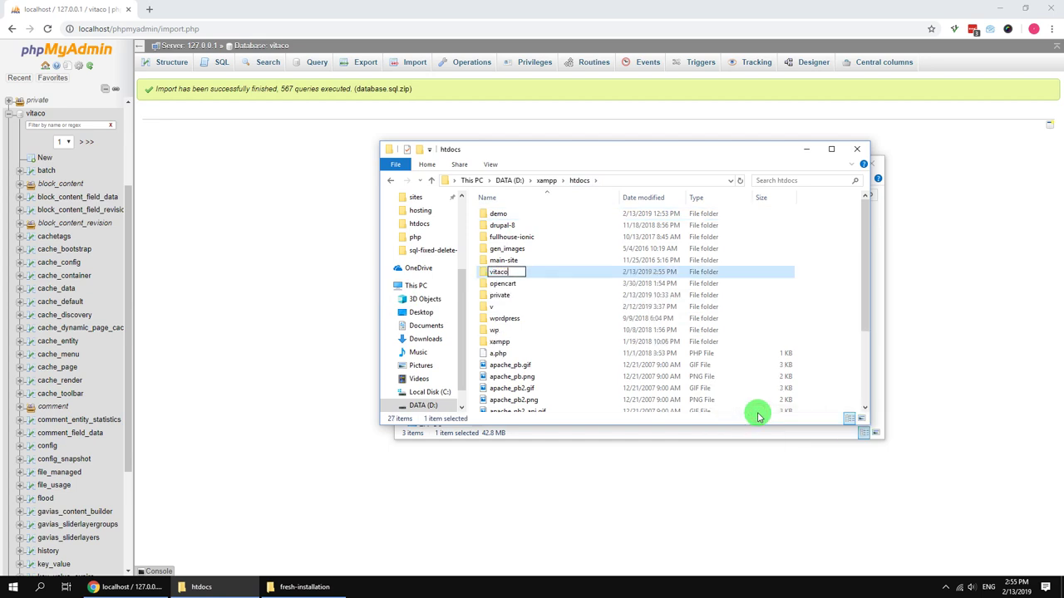
pyautogui.press('Return')
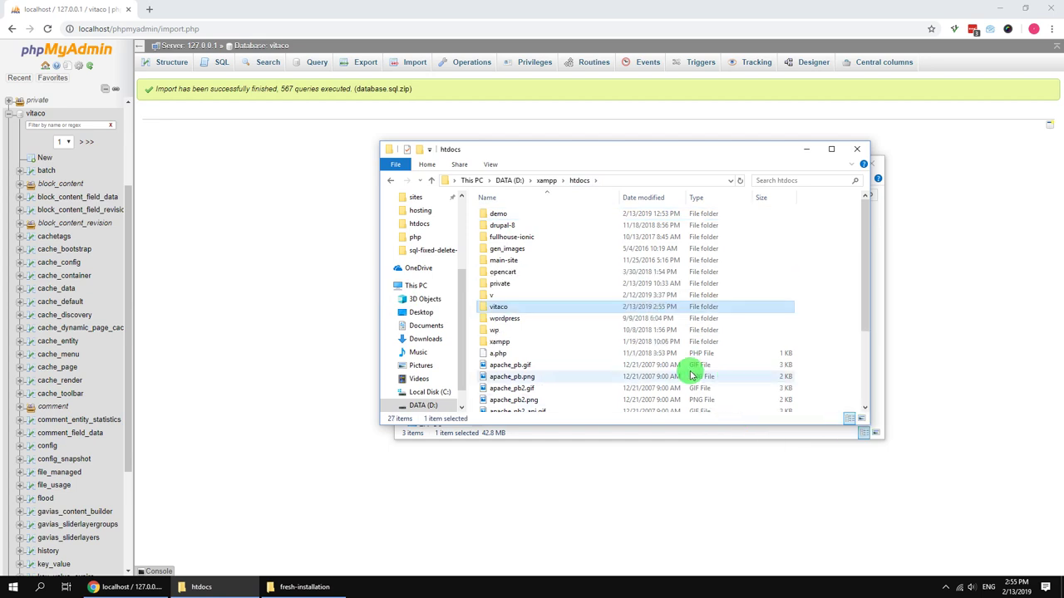
# Step: Copy gavias_vitaco_demo.zip from fresh-installation into the new vitaco folder
pyautogui.doubleClick(537, 309)
pyautogui.moveTo(594, 153); pyautogui.dragTo(249, 147)
pyautogui.click(572, 309)
pyautogui.moveTo(548, 257); pyautogui.dragTo(265, 344)
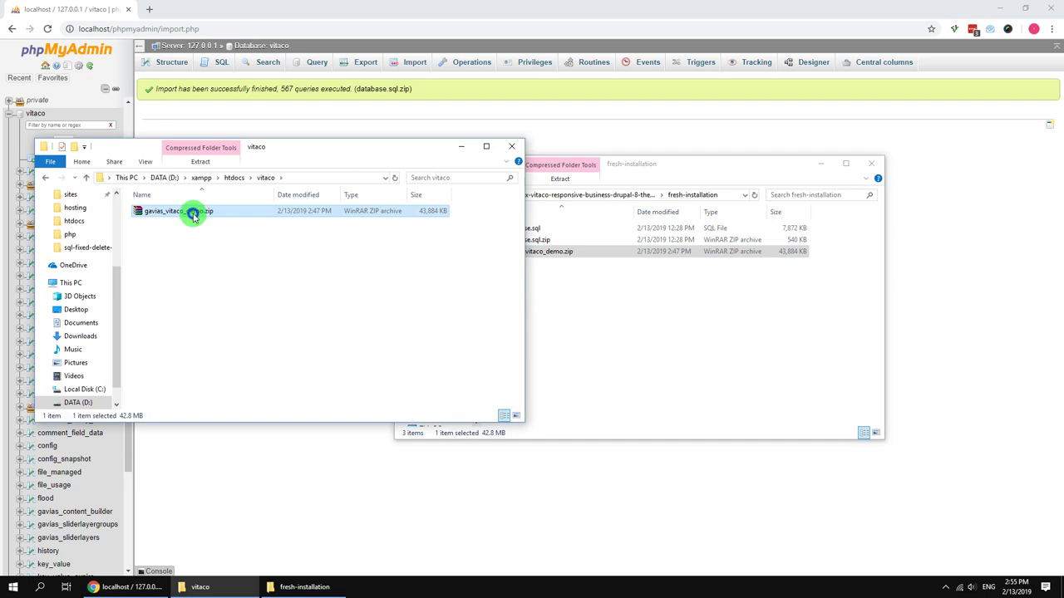
# Step: Extract gavias_vitaco_demo.zip directly into the vitaco folder
pyautogui.rightClick(193, 214)
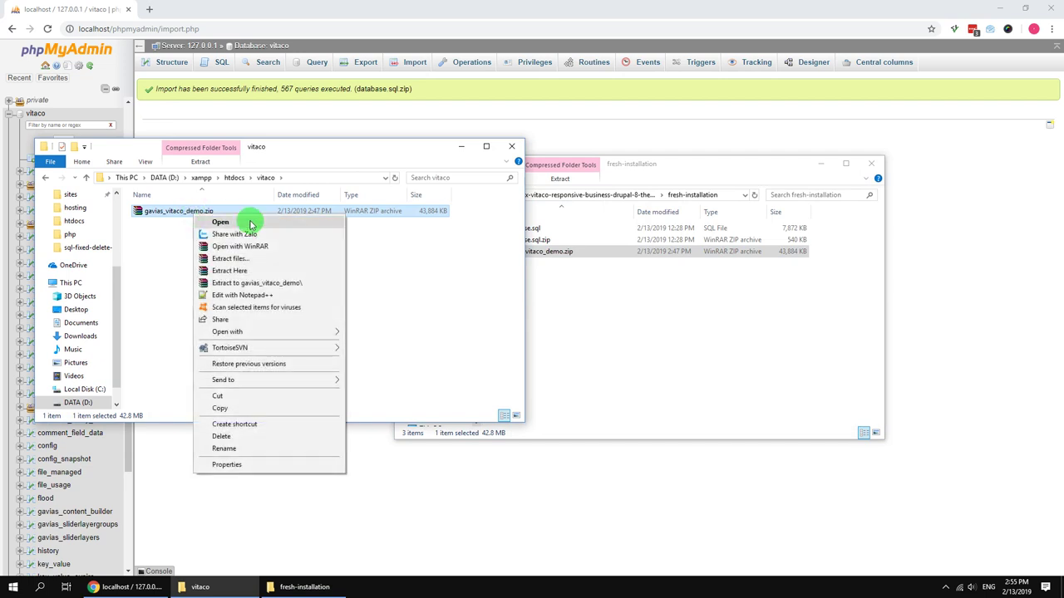
pyautogui.click(233, 271)
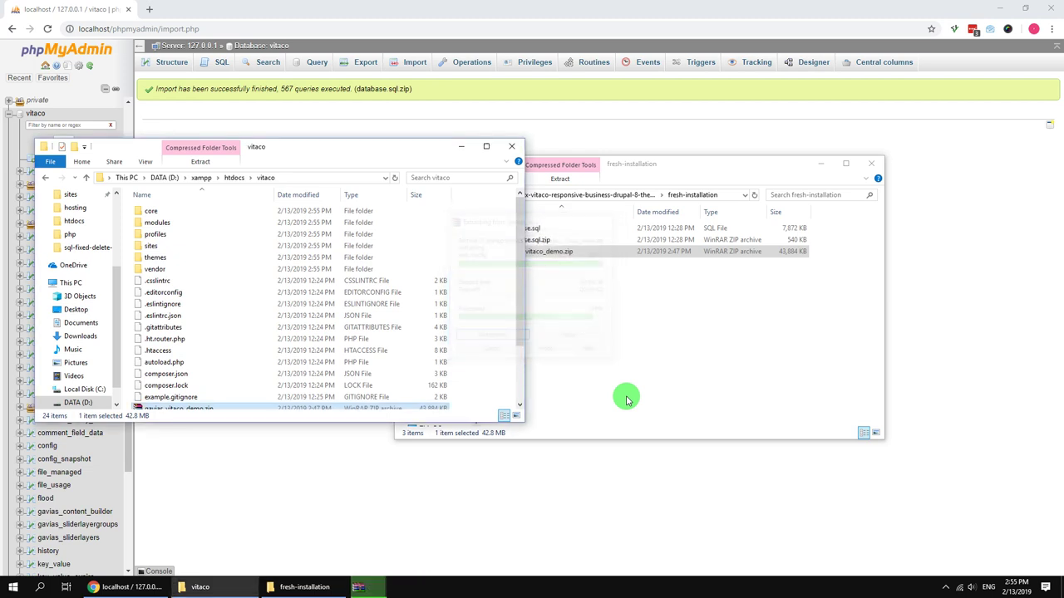
pyautogui.scroll(-2, 212, 391)
# Step: Delete gavias_vitaco_demo.zip from the vitaco folder and open a new browser tab
pyautogui.click(254, 333)
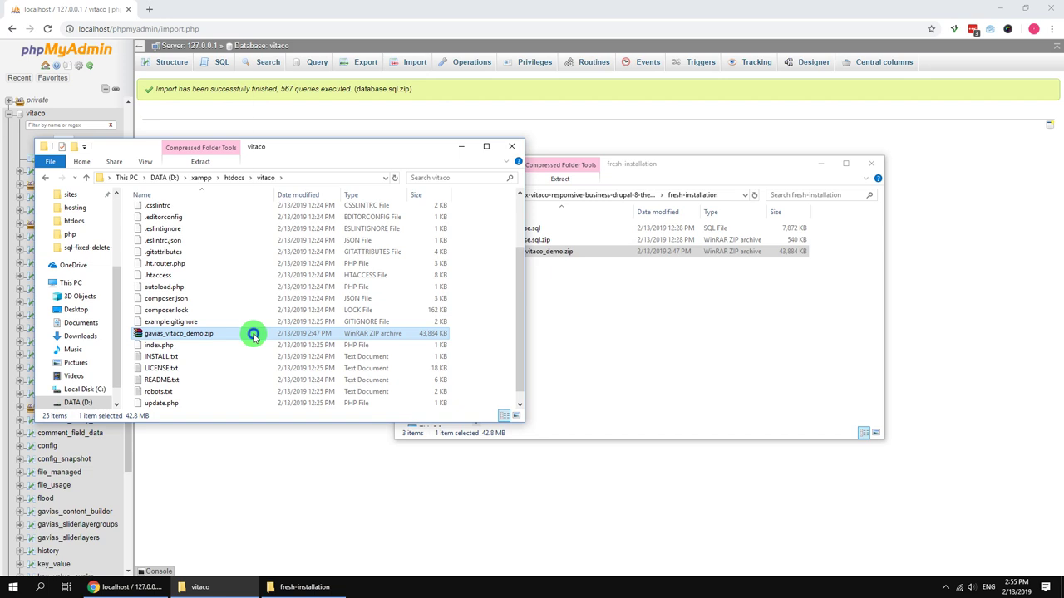
pyautogui.rightClick(254, 333)
pyautogui.click(281, 296)
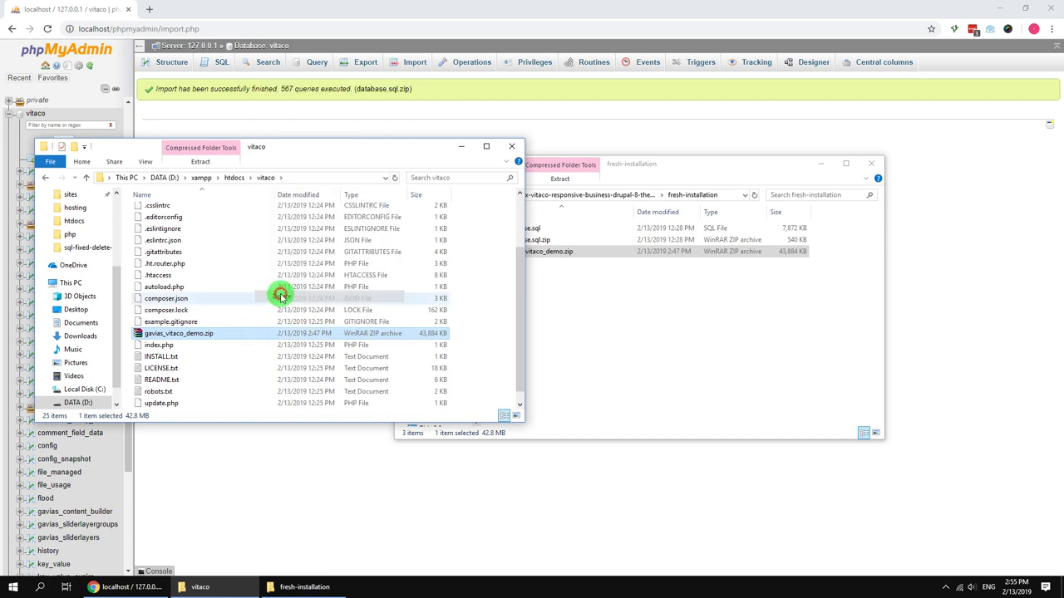
pyautogui.click(555, 337)
pyautogui.click(149, 10)
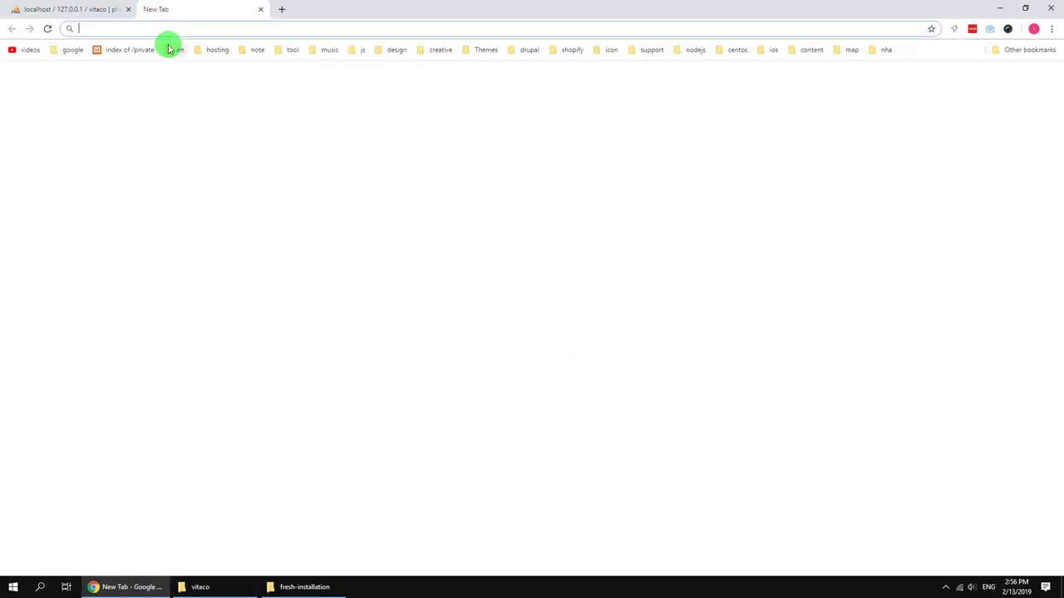
# Step: Load localhost/vitaco and run the Drupal installer with English and the Standard profile
pyautogui.write('localhost/check.ph')
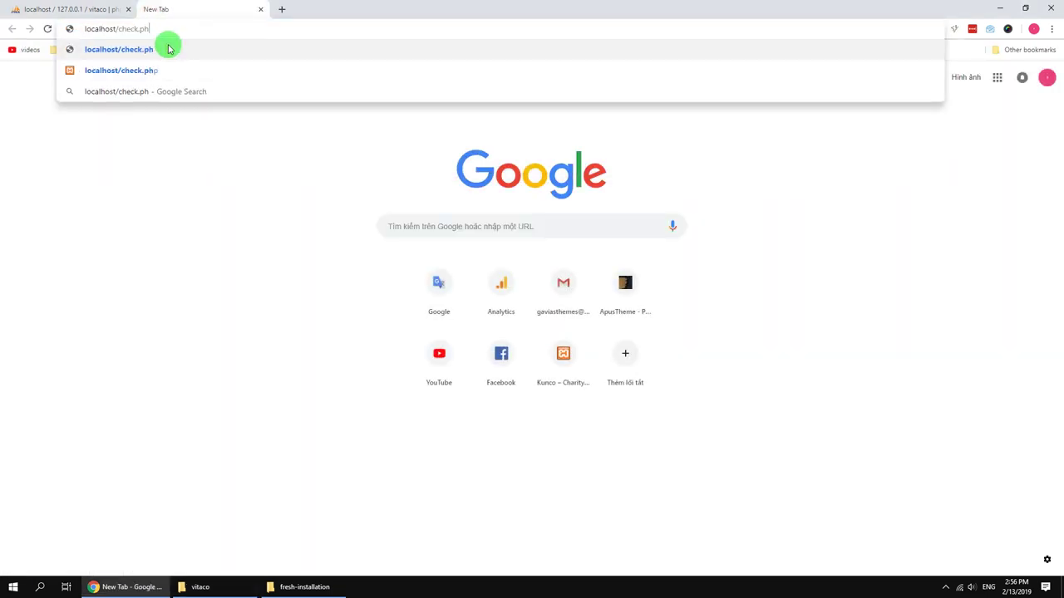
pyautogui.press('BackSpace')
pyautogui.press('BackSpace')
pyautogui.press('BackSpace')
pyautogui.press('BackSpace')
pyautogui.press('BackSpace')
pyautogui.press('BackSpace')
pyautogui.press('BackSpace')
pyautogui.press('BackSpace')
pyautogui.write('v')
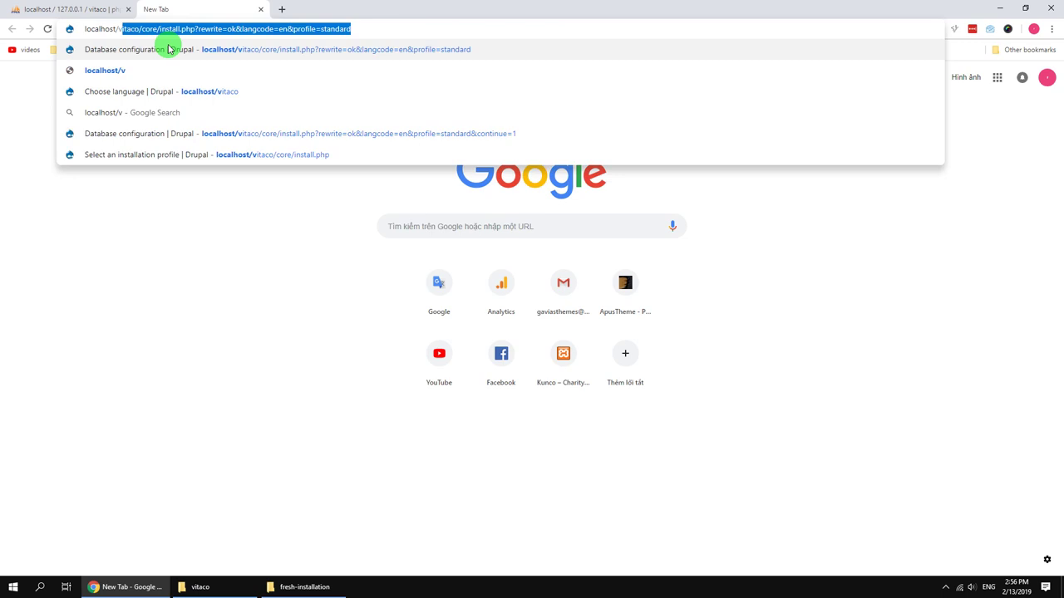
pyautogui.write('itaco')
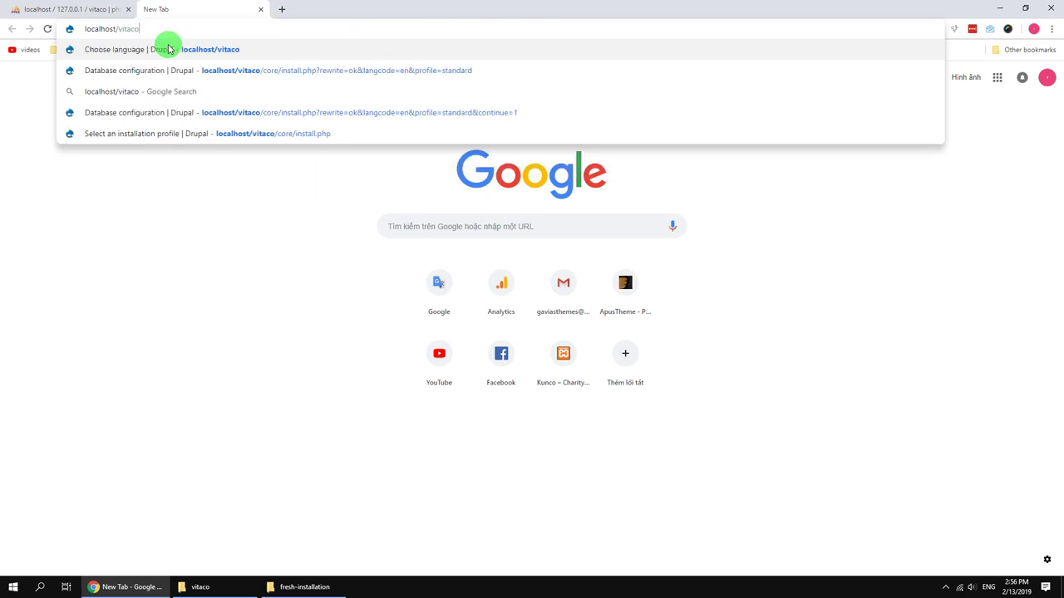
pyautogui.press('Return')
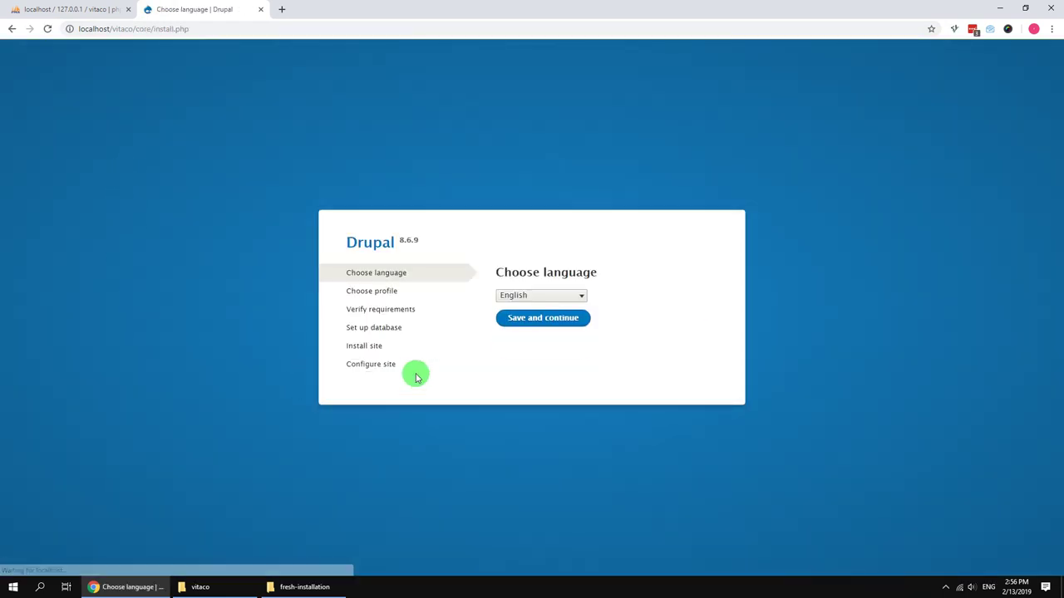
pyautogui.click(542, 317)
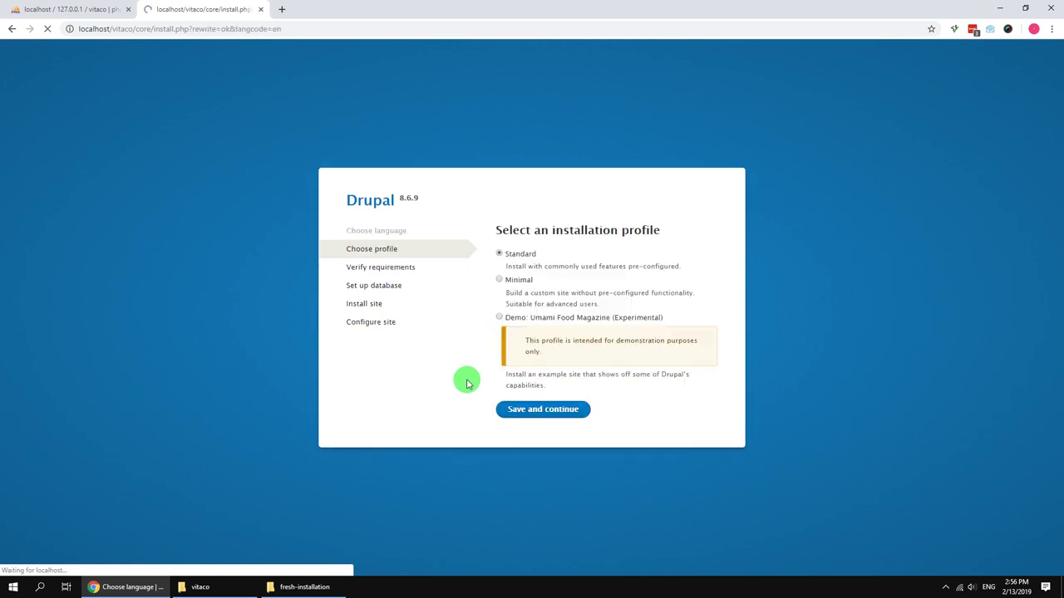
pyautogui.click(559, 388)
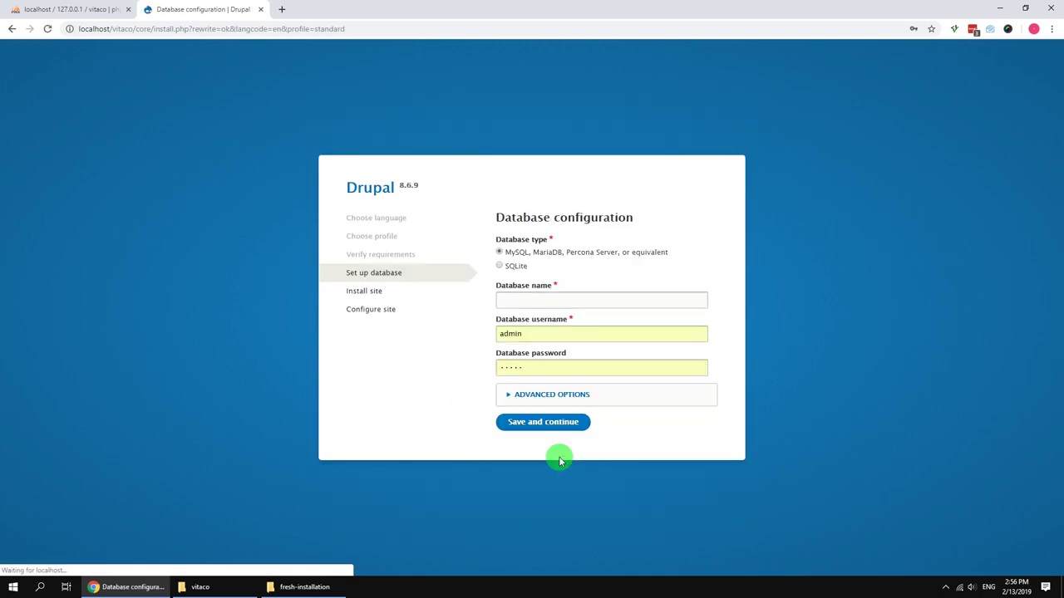
# Step: Submit database name vitaco with the local MySQL username and password, then open the existing site
pyautogui.click(538, 292)
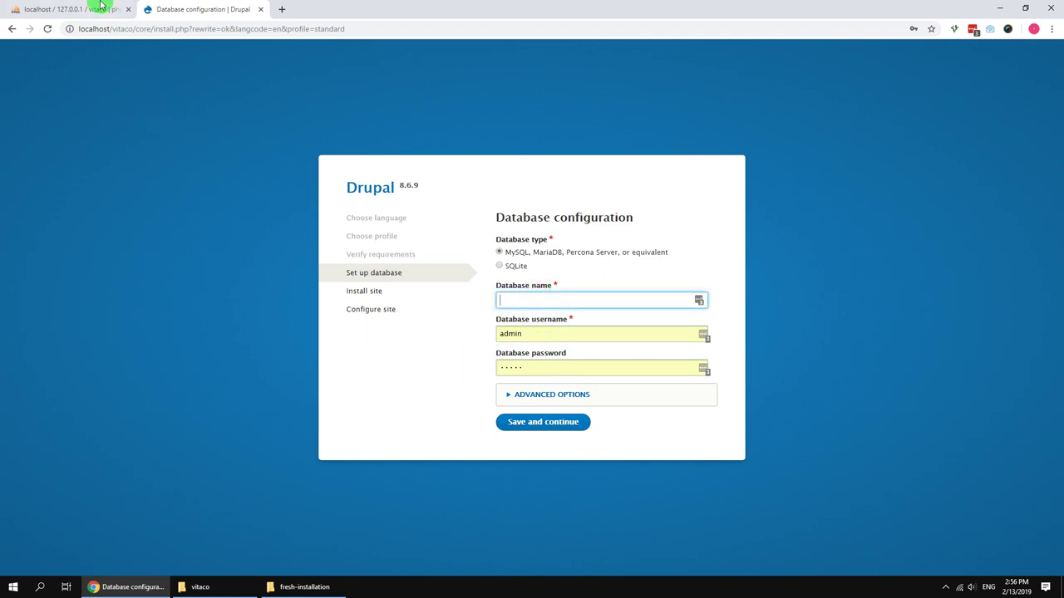
pyautogui.click(98, 8)
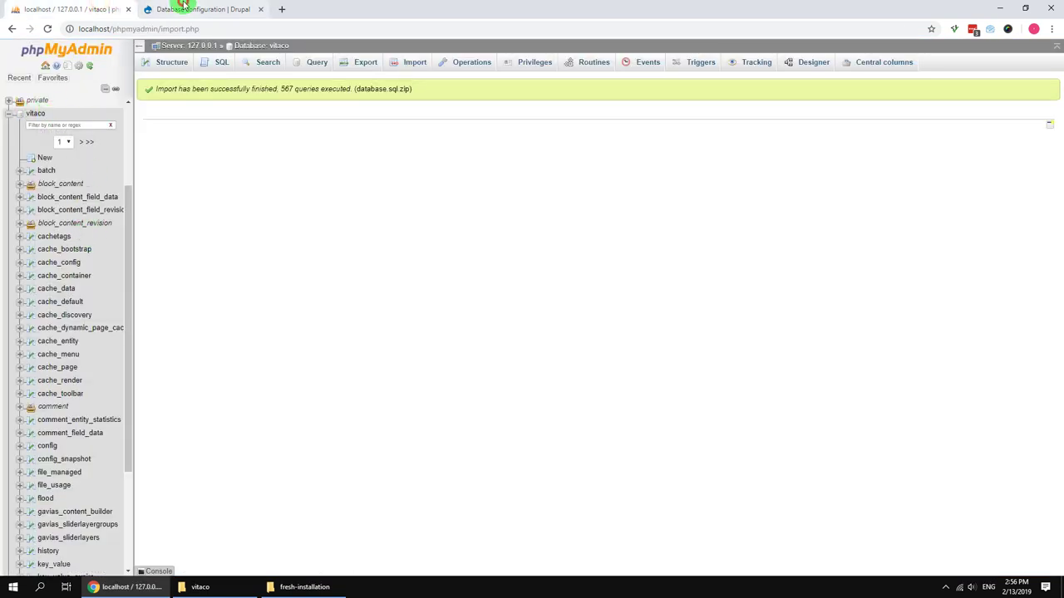
pyautogui.click(185, 9)
pyautogui.click(593, 301)
pyautogui.click(594, 301)
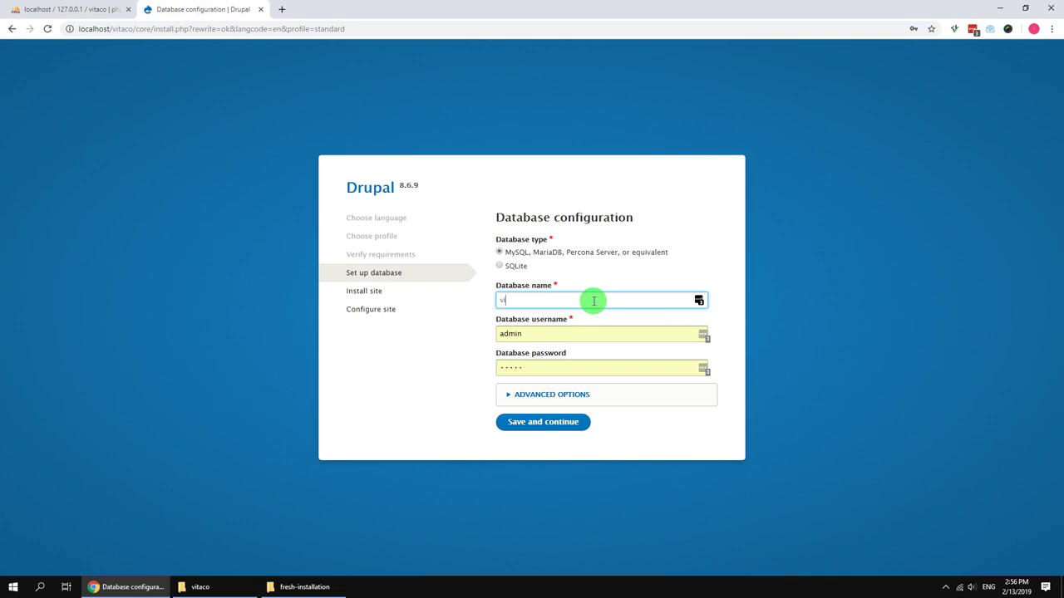
pyautogui.doubleClick(510, 333)
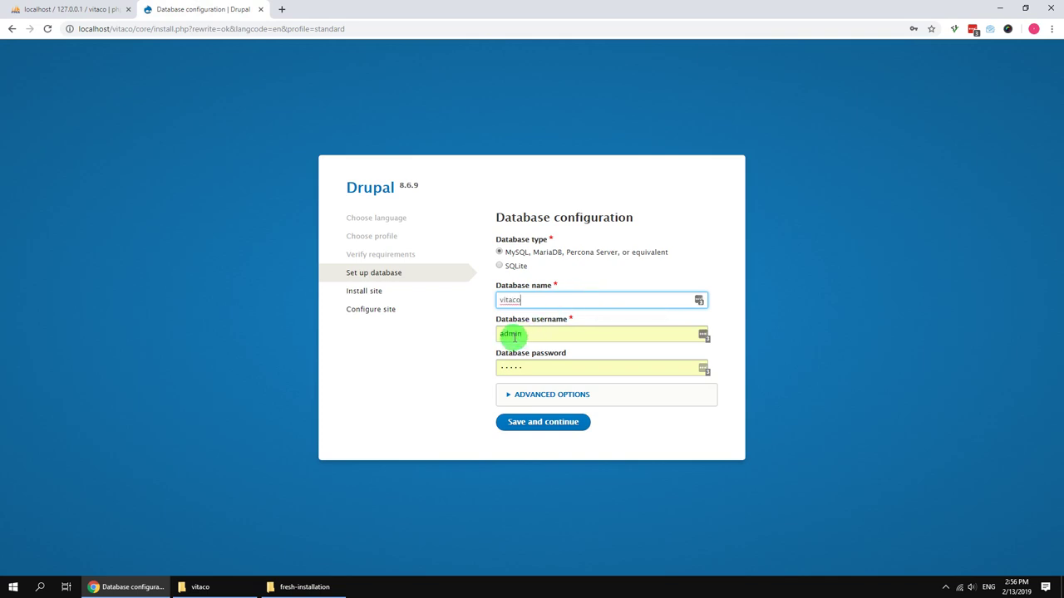
pyautogui.write('root')
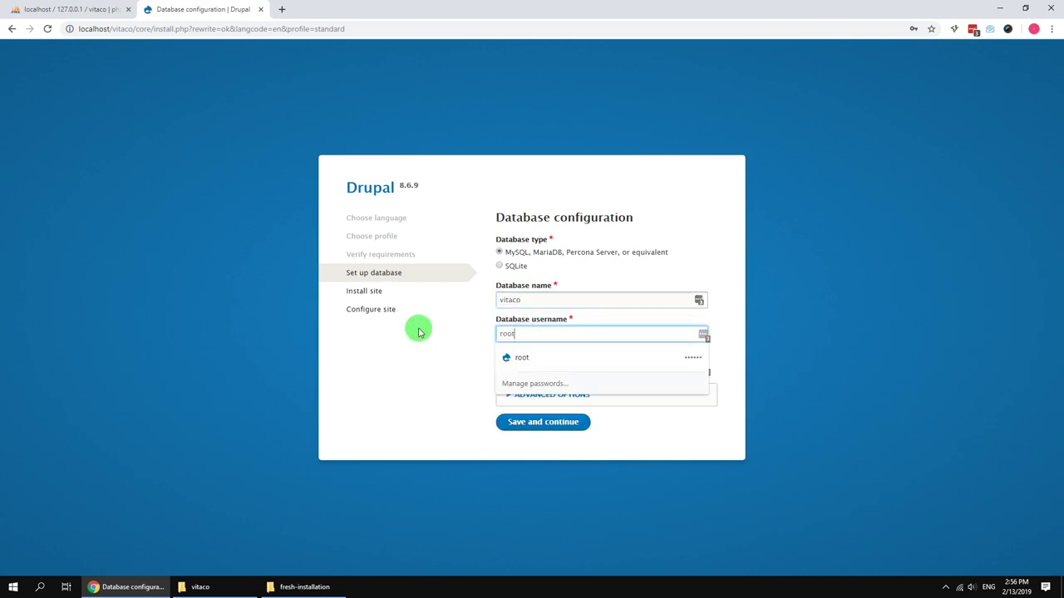
pyautogui.press('Tab')
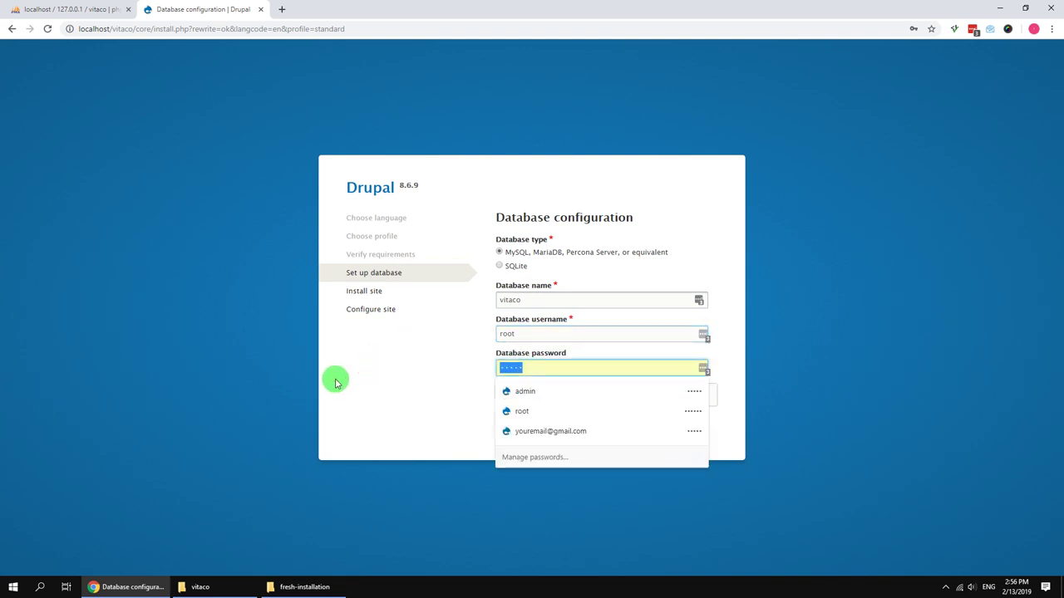
pyautogui.write('12')
pyautogui.click(543, 425)
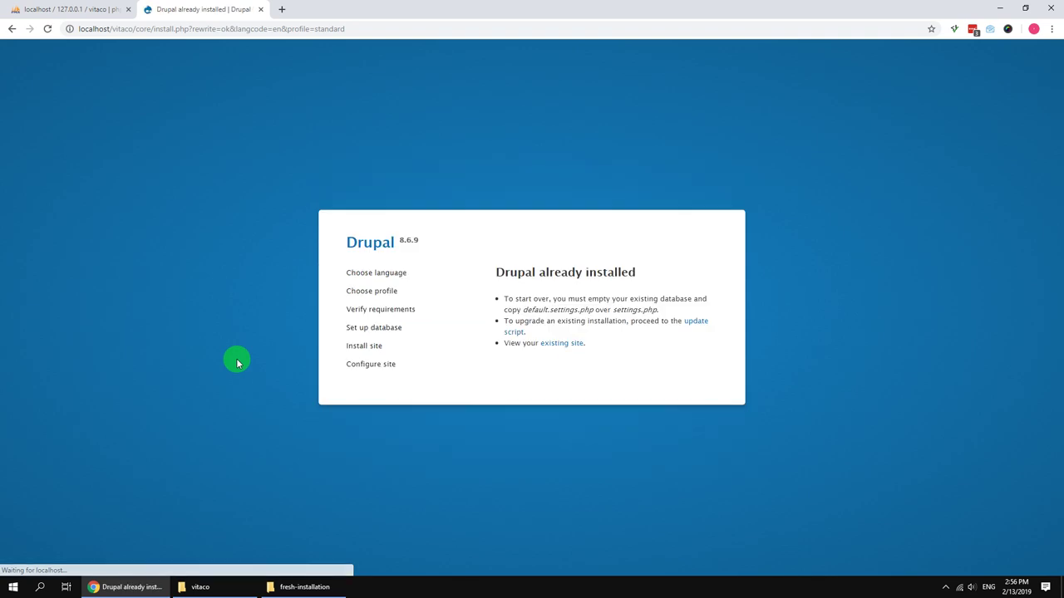
pyautogui.click(574, 344)
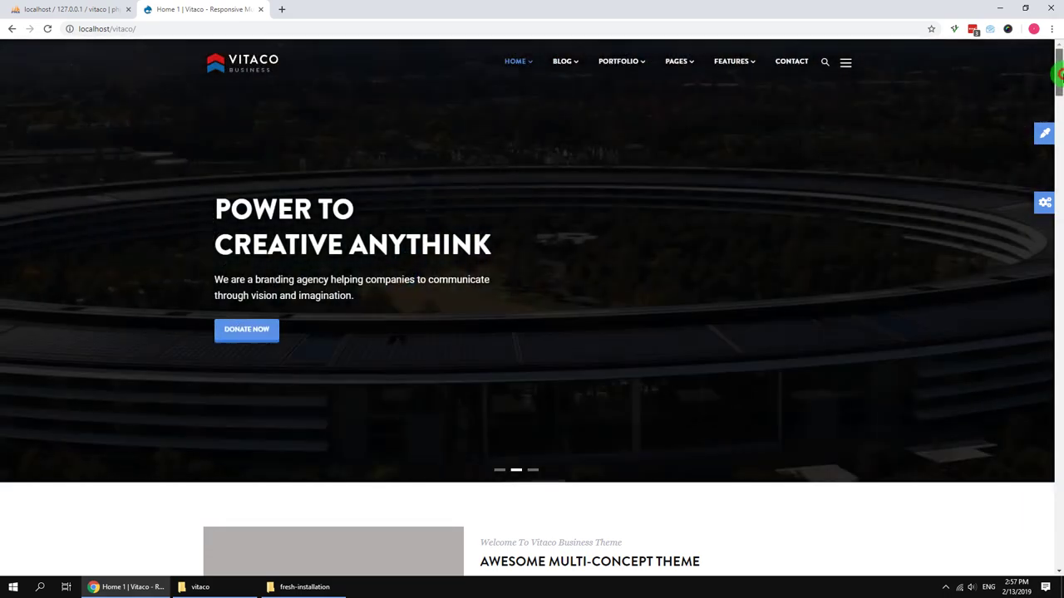
# Step: Scroll through the rendered Vitaco homepage from the hero slider to the footer and back up
pyautogui.moveTo(1059, 74); pyautogui.dragTo(1051, 264)
pyautogui.moveTo(1047, 318); pyautogui.dragTo(1058, 569)
pyautogui.moveTo(1059, 341); pyautogui.dragTo(1059, 47)
pyautogui.moveTo(515, 63)
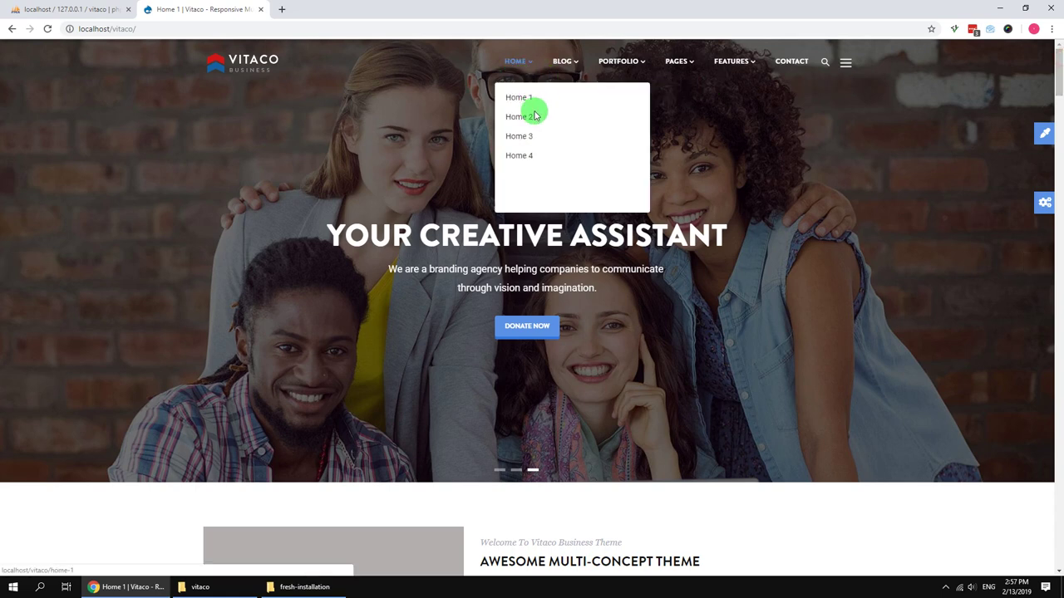